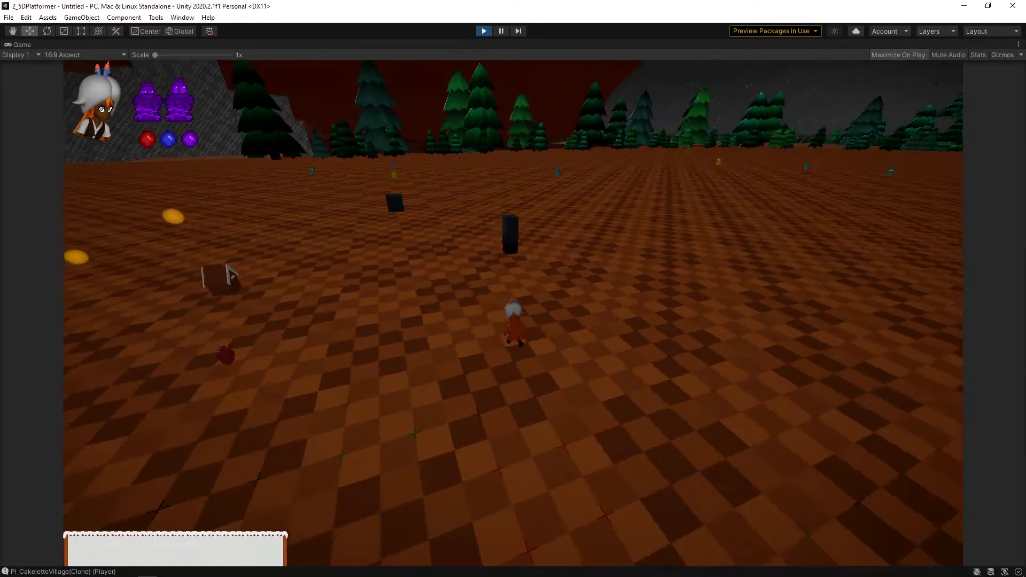
- Walk the character across the checkered field to the dark pillar and start its dialogue
key(w)
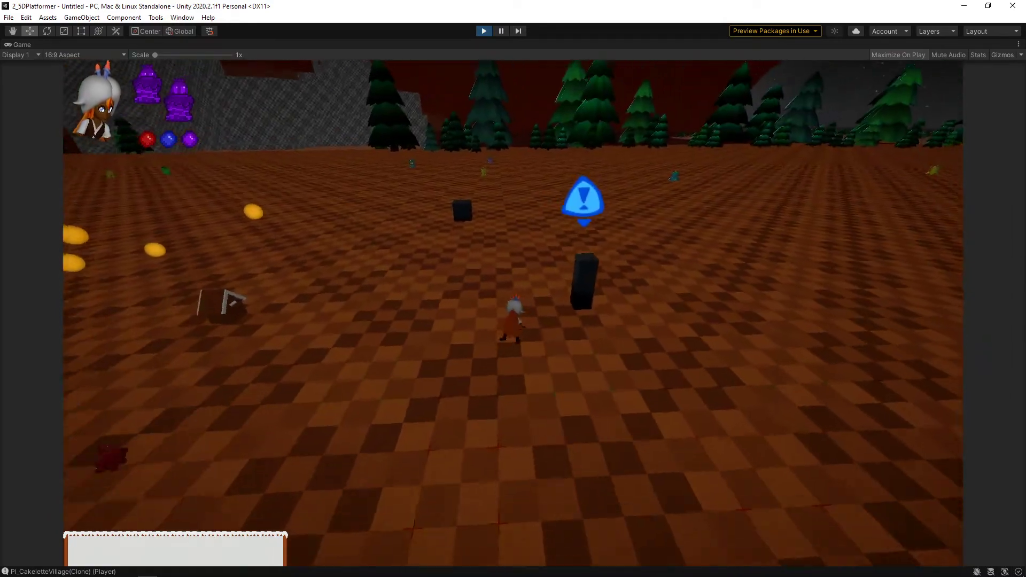
key(w)
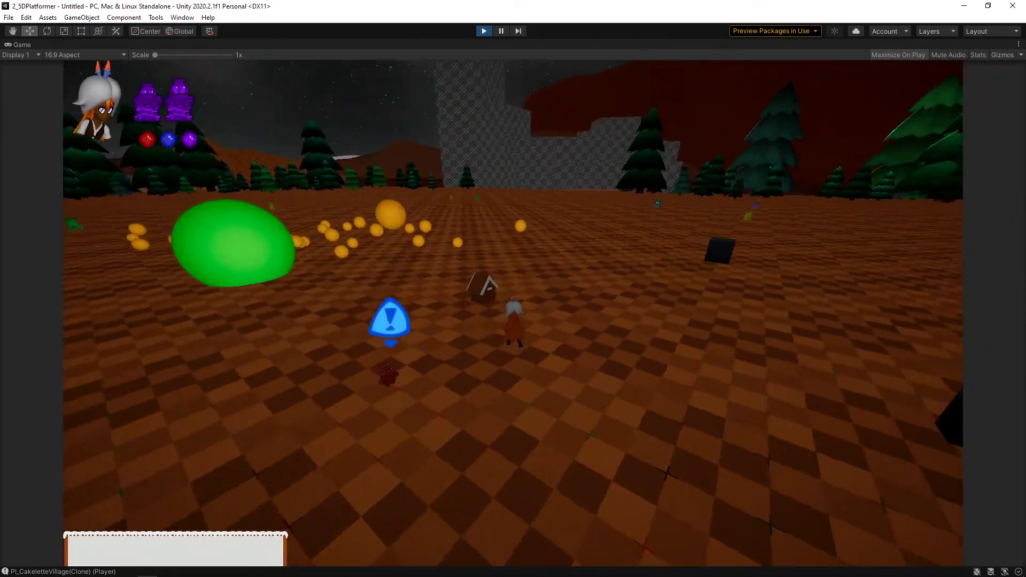
key(w)
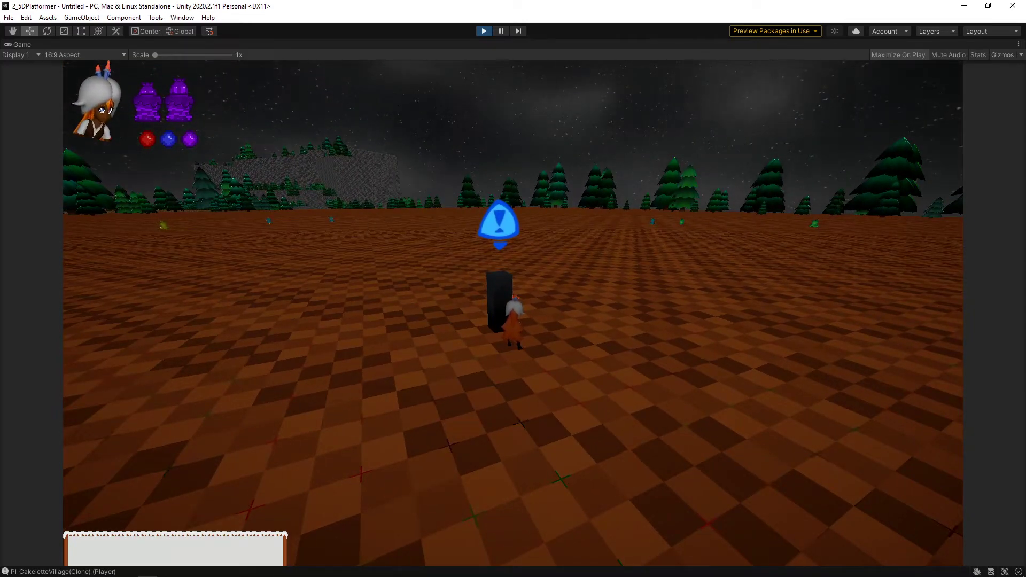
key(e)
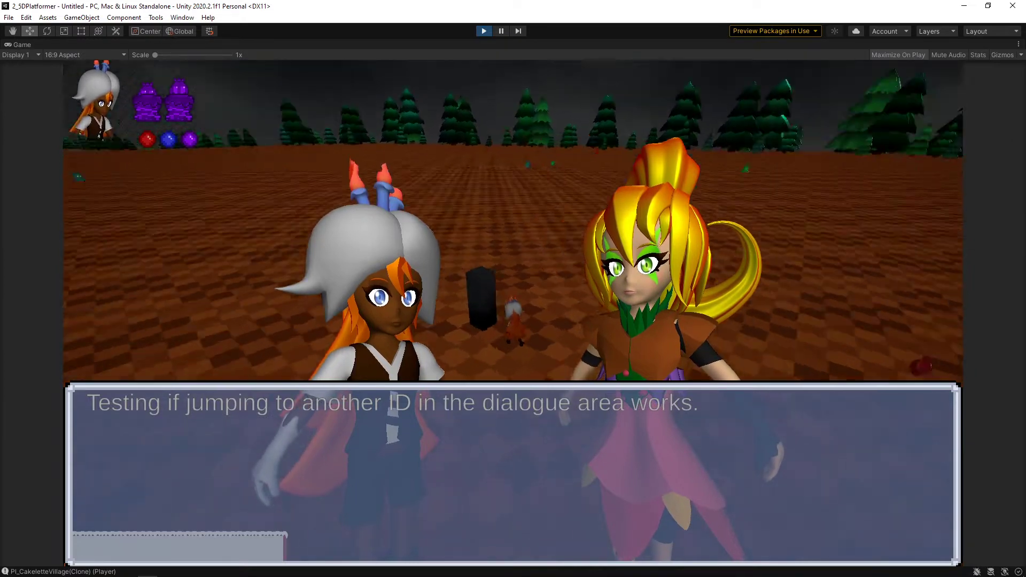
- Advance through every line of the pillar's test conversation until the dialogue closes
key(space)
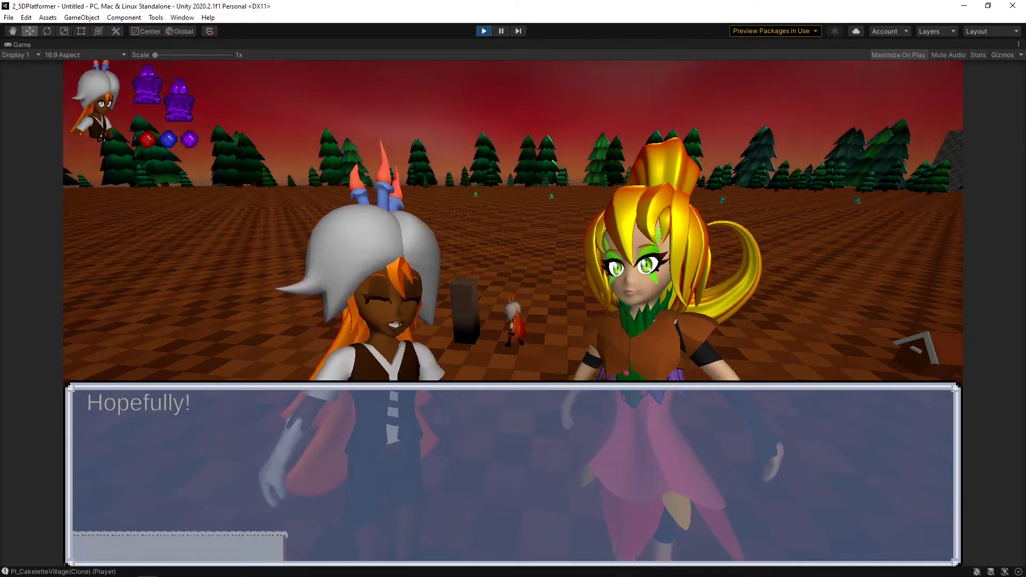
key(space)
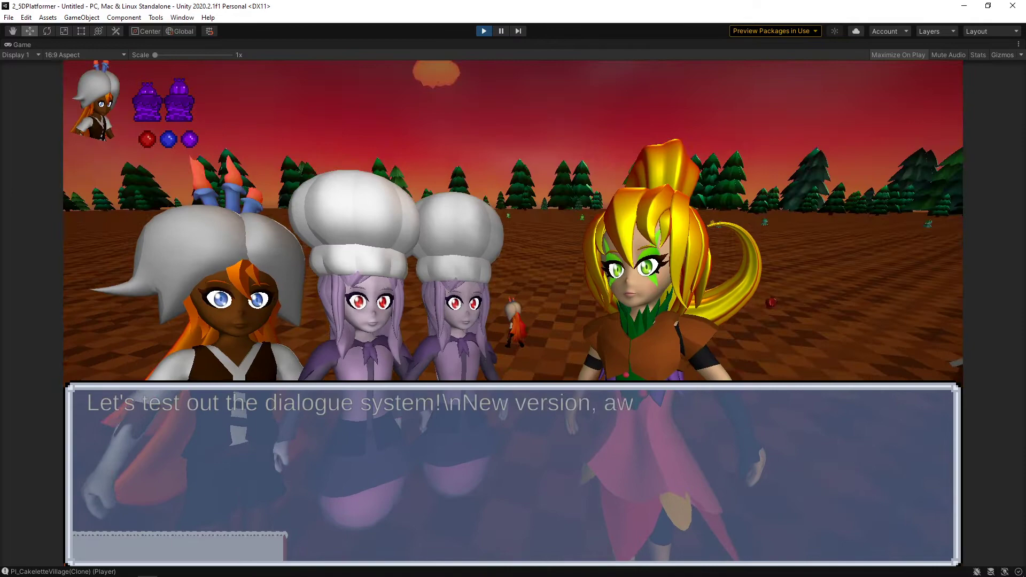
key(space)
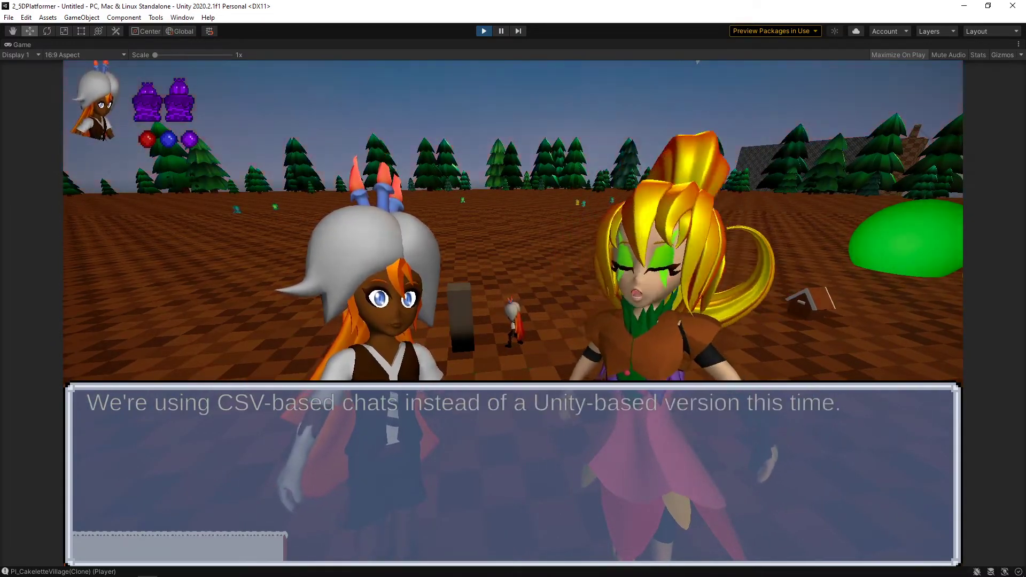
key(space)
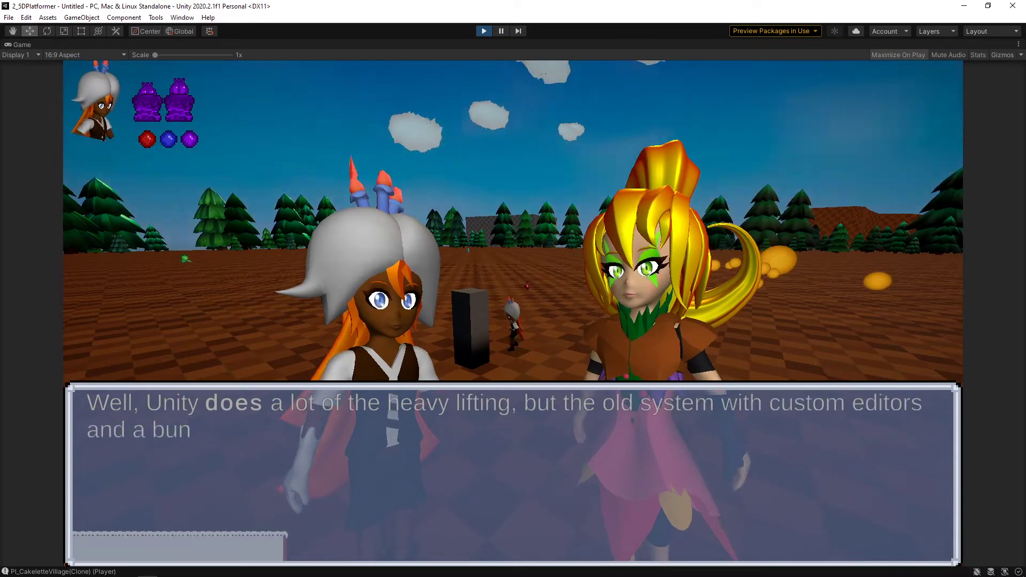
key(space)
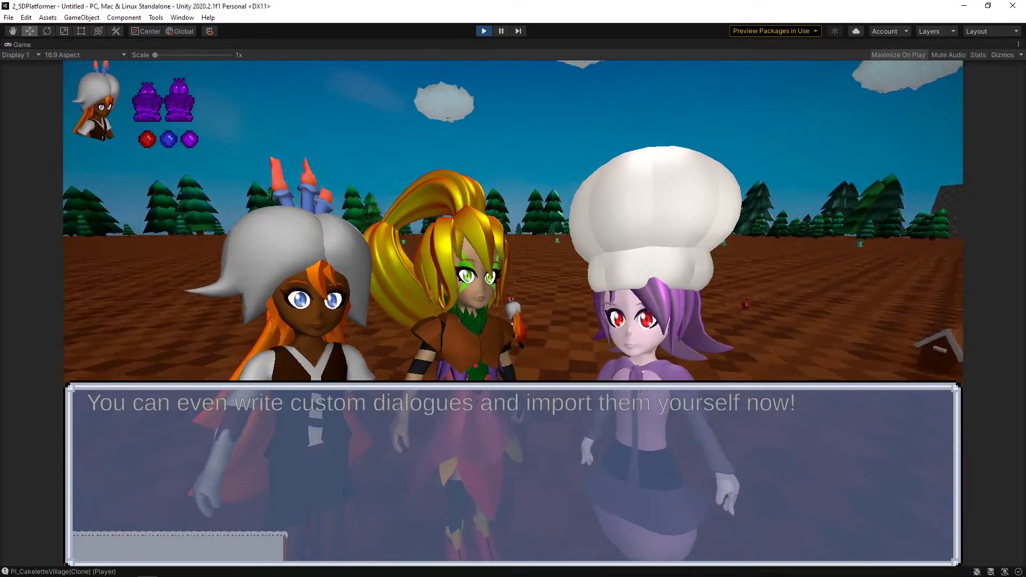
key(space)
key(space)
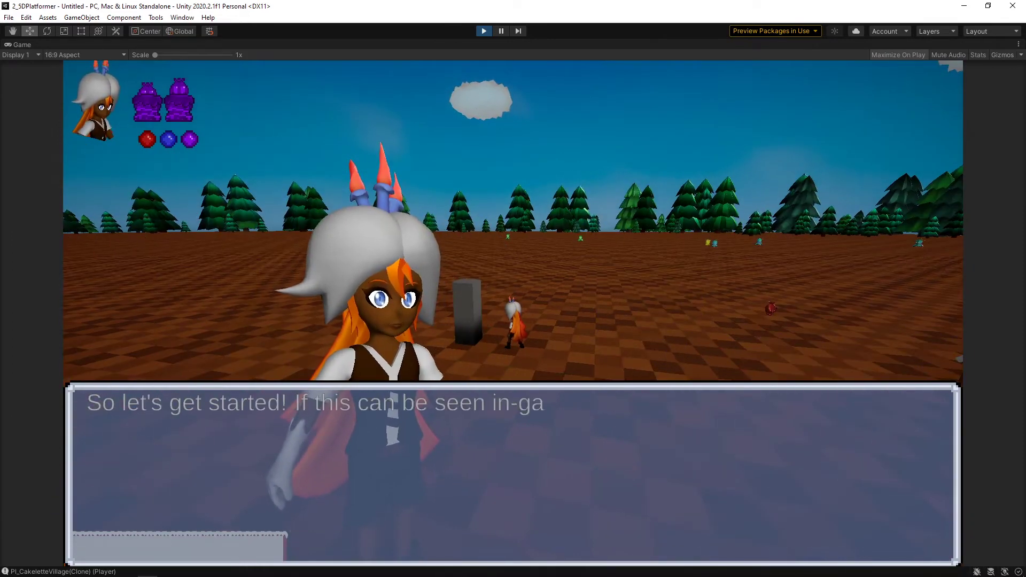
key(space)
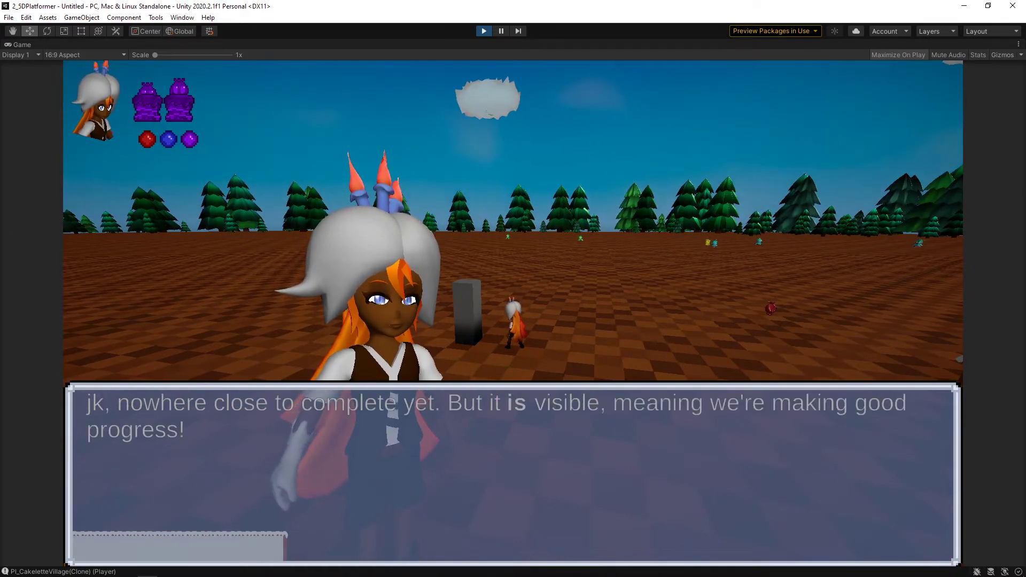
key(space)
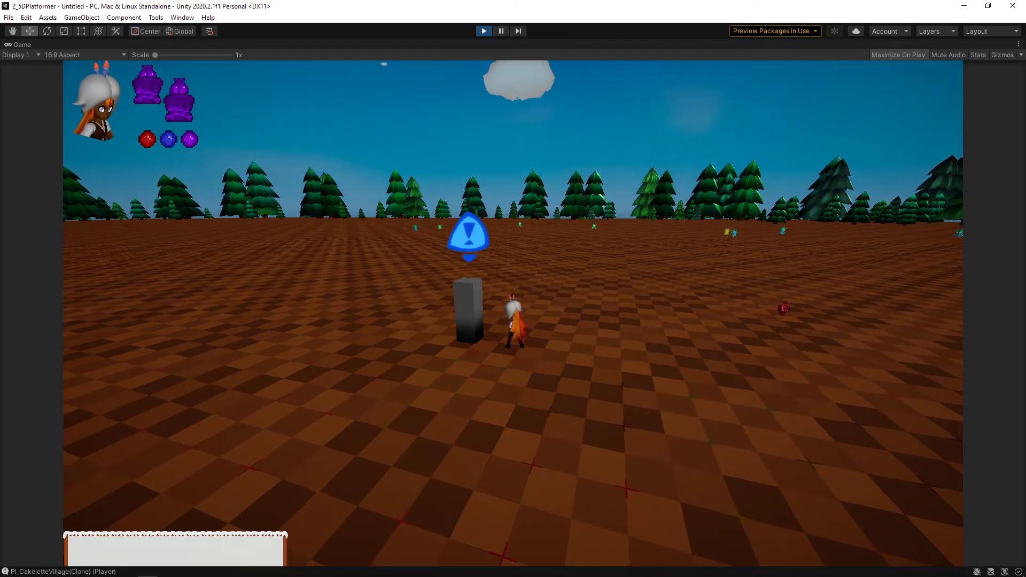
- Restart the pillar's dialogue, and open and close the pause menu while it is running
key(space)
key(Escape)
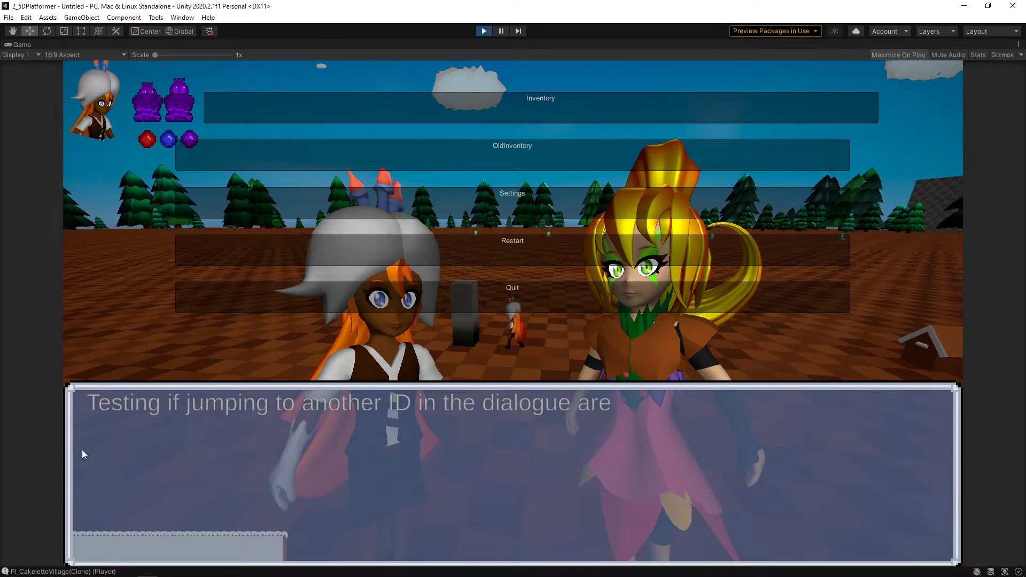
key(Escape)
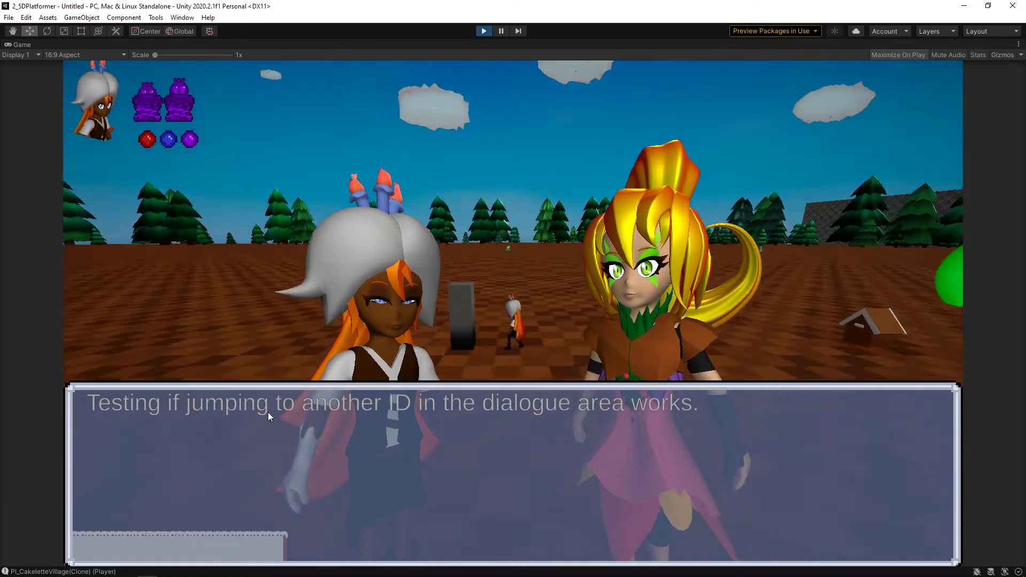
- Skip quickly through the replayed conversation from its first line to the end
click(268, 412)
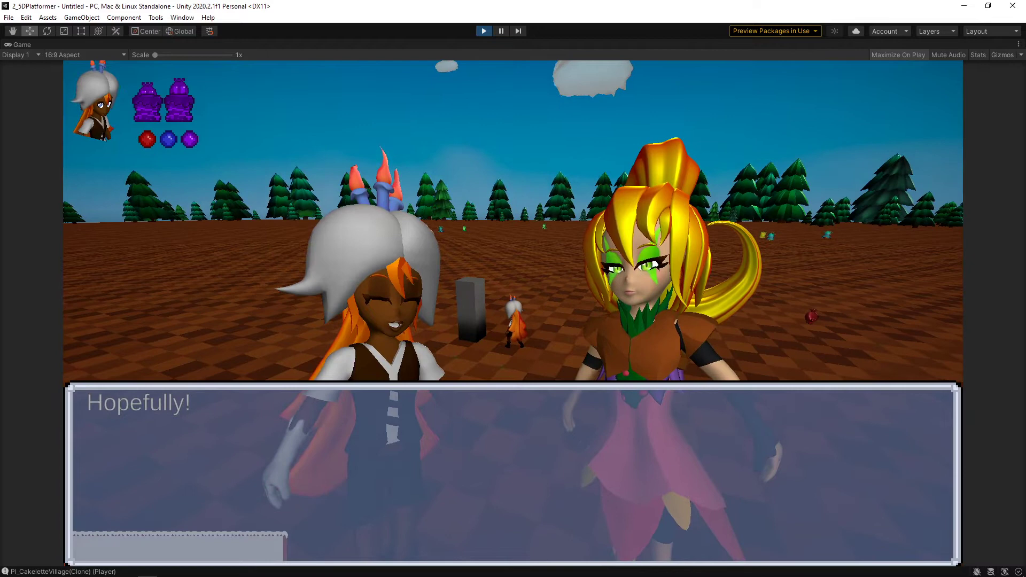
key(space)
key(space)
key(space)
key(space)
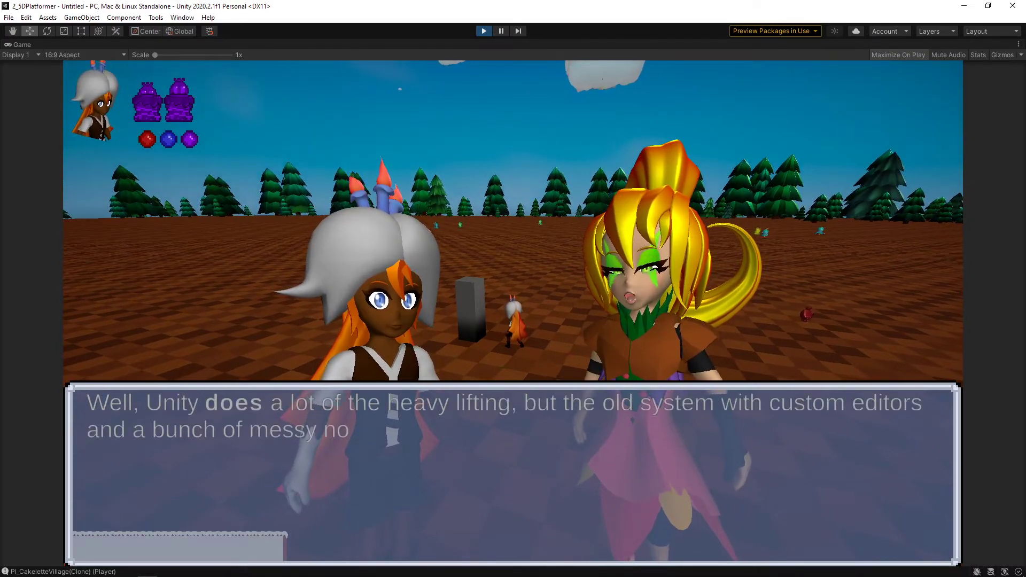
key(space)
key(space)
key(space)
key(space)
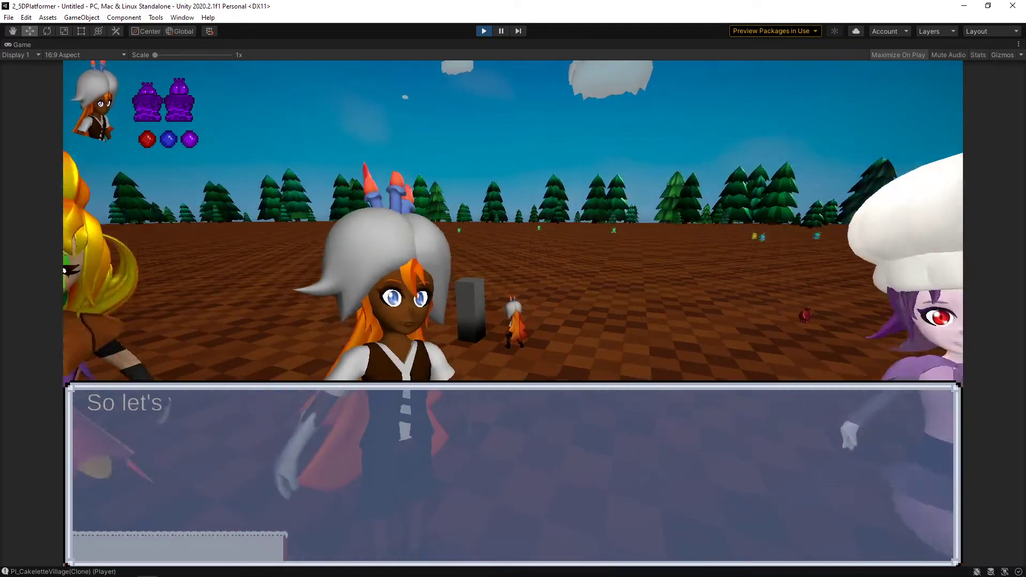
key(space)
key(space)
key(a)
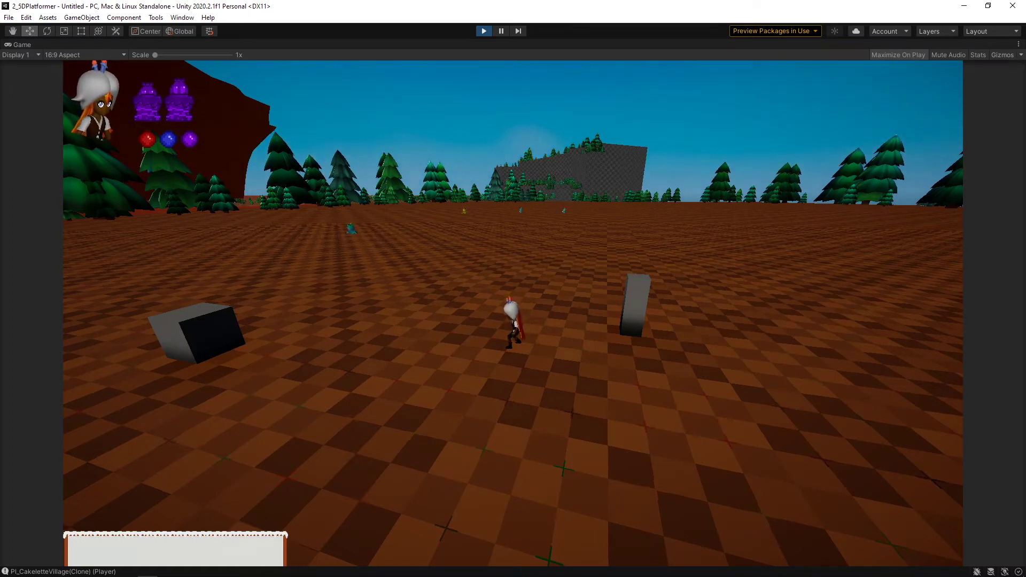
key(a)
key(s)
key(d)
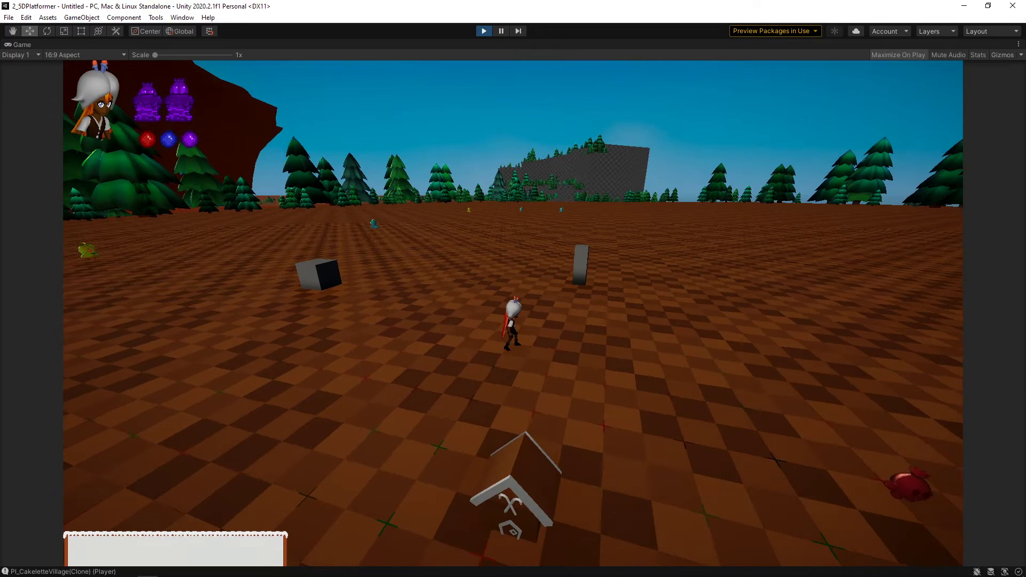
key(s)
key(d)
key(a)
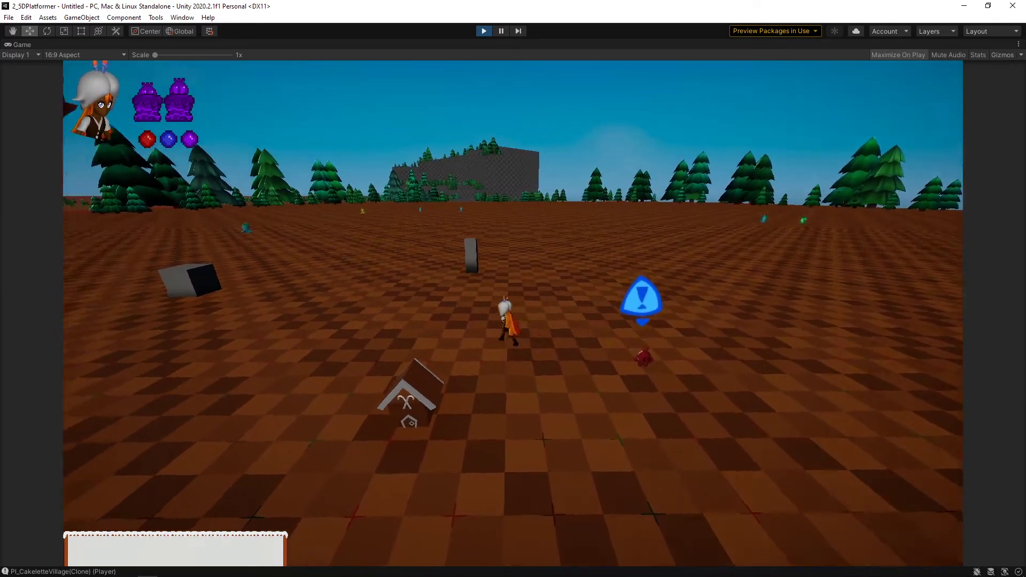
key(w)
key(w)
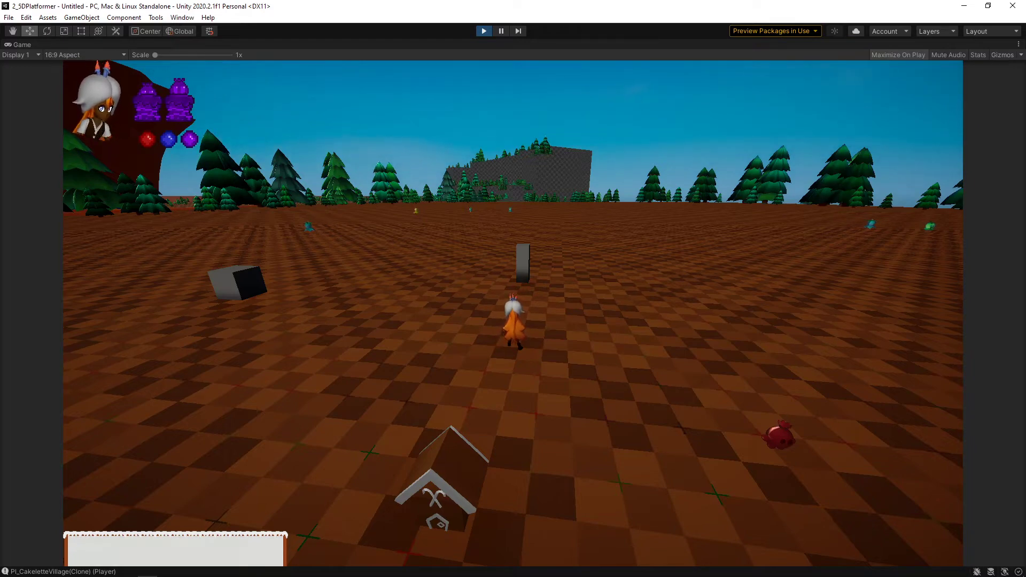
key(a)
- Exit play mode and save the CandyVillage scene
key(Escape)
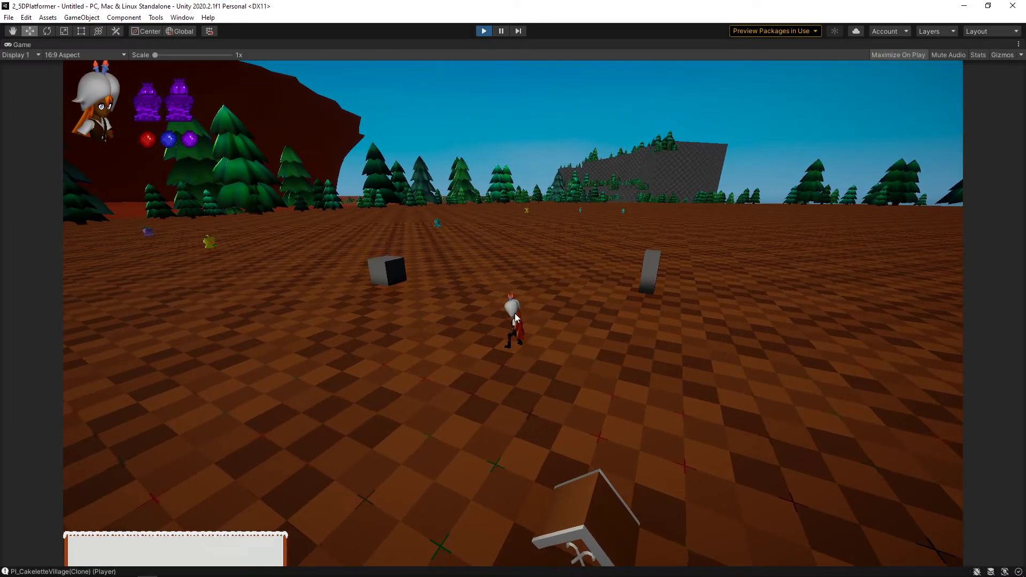
key(ctrl+p)
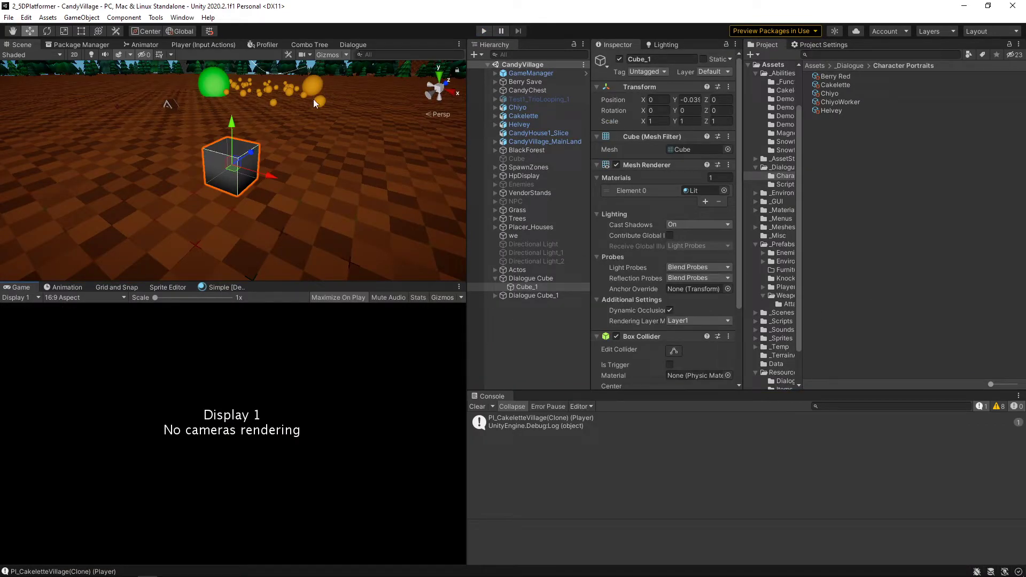
key(ctrl+s)
- Show the Berry Save asset from the _Dialogue folder in the Dialogue node graph
click(352, 44)
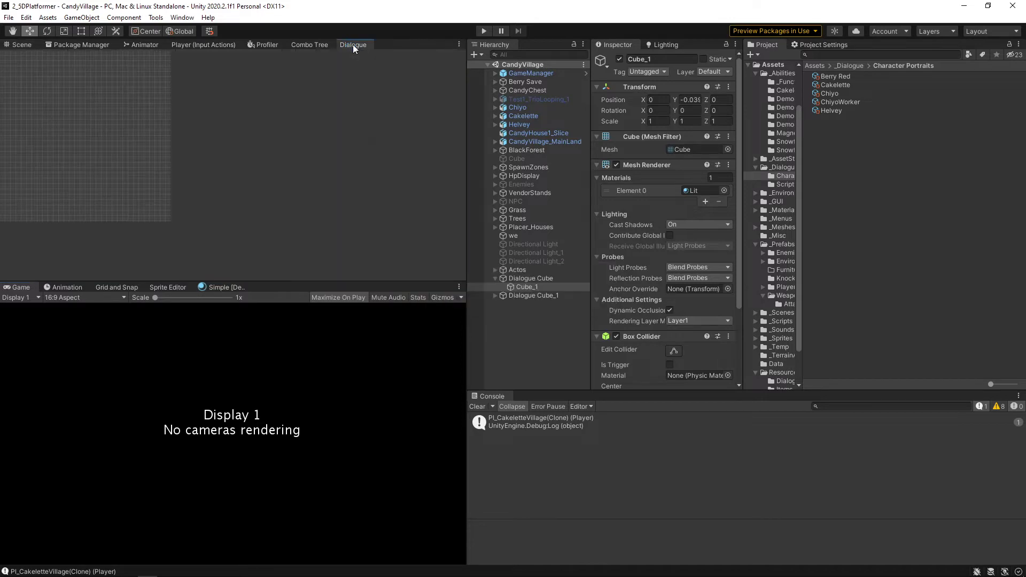
click(848, 66)
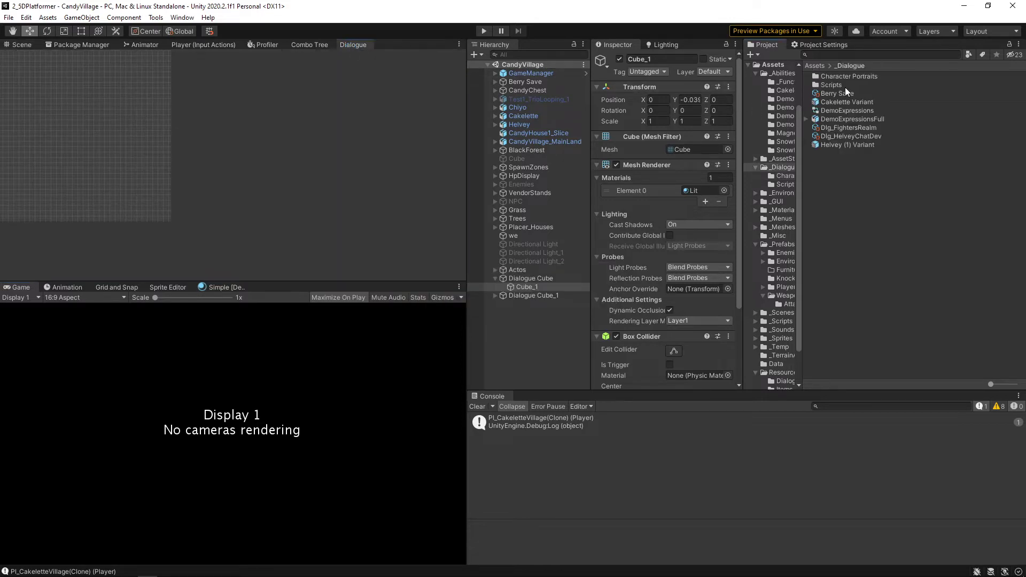
click(848, 93)
scroll(130, 162, up, 6)
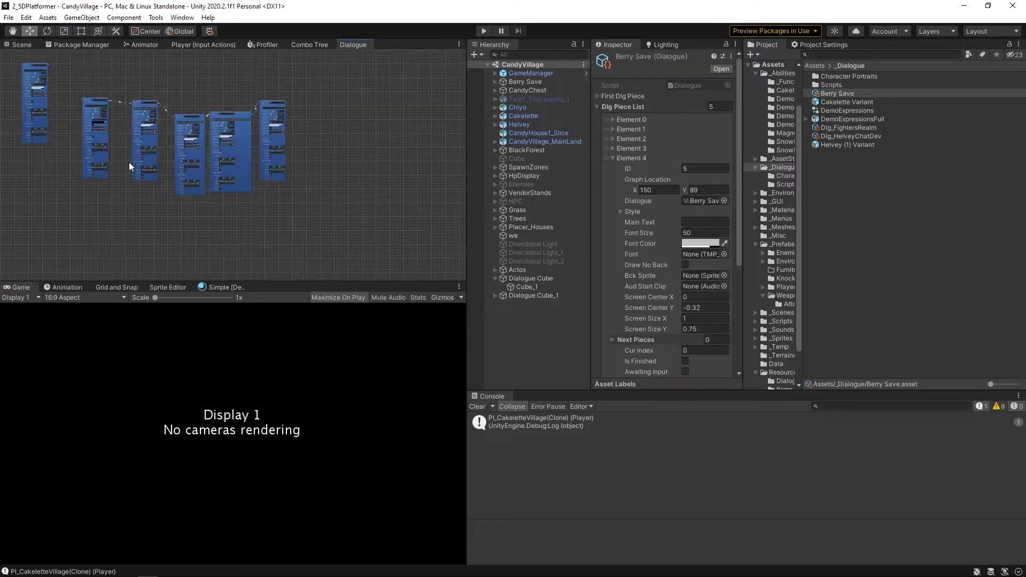
- Examine the linked nodes of the Berry Save graph and open the Character Portraits folder
right_click(401, 115)
click(389, 93)
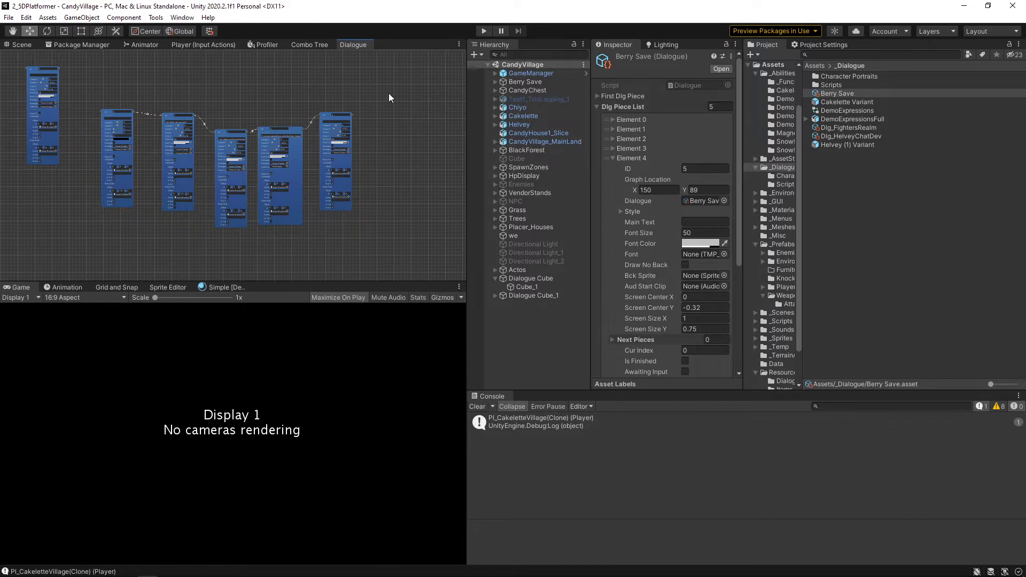
right_click(369, 83)
click(279, 136)
scroll(246, 162, up, 5)
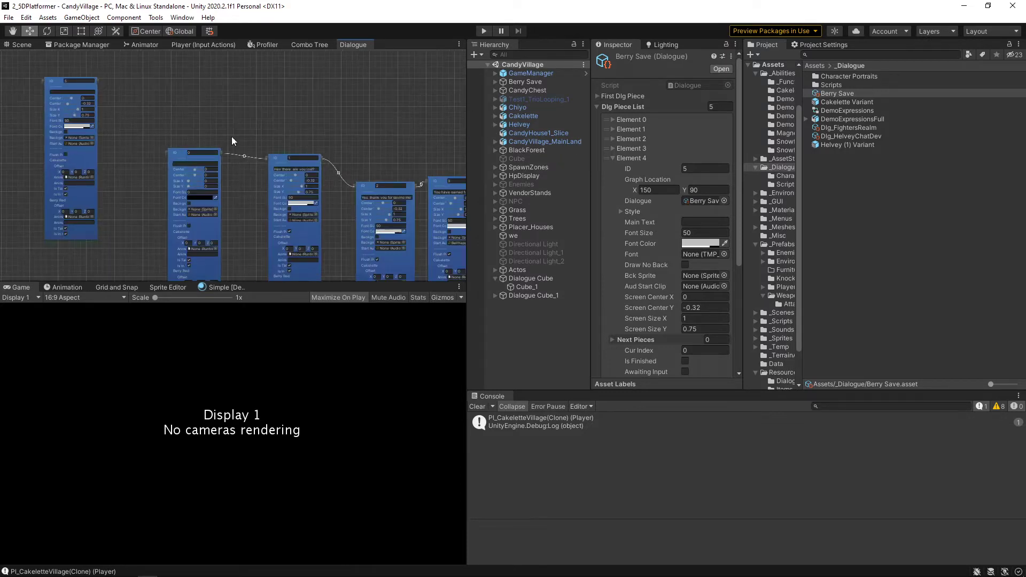
scroll(232, 136, down, 6)
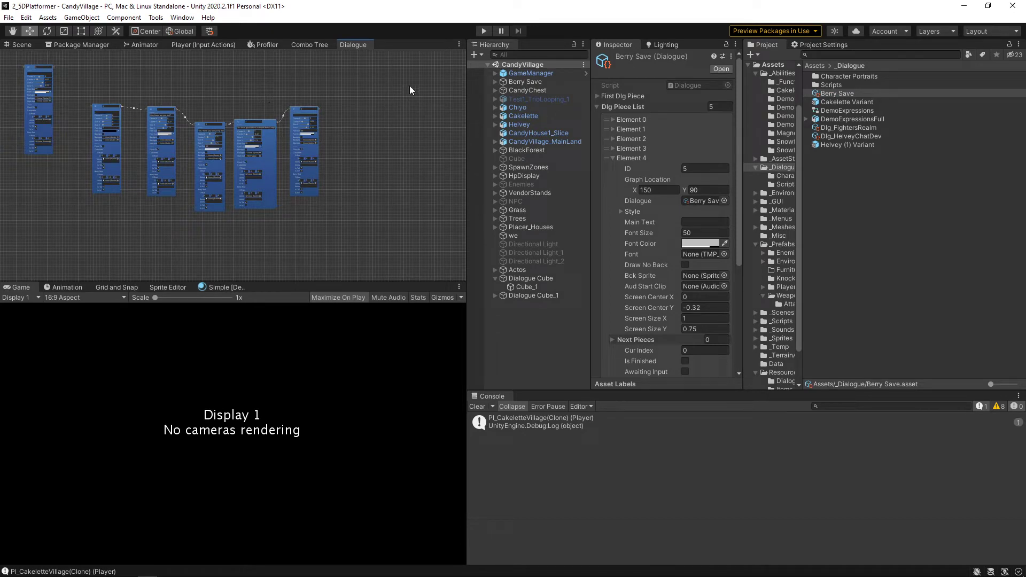
double_click(865, 78)
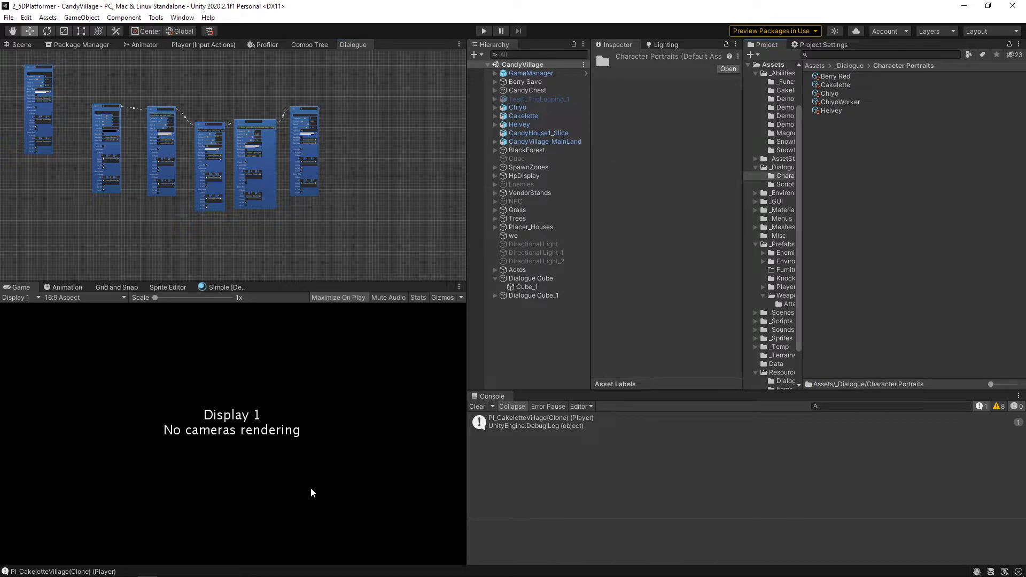
- Switch to the PlanMaker spreadsheet and go through the Text column entries of the Test1 dialogue down to row 7
click(222, 569)
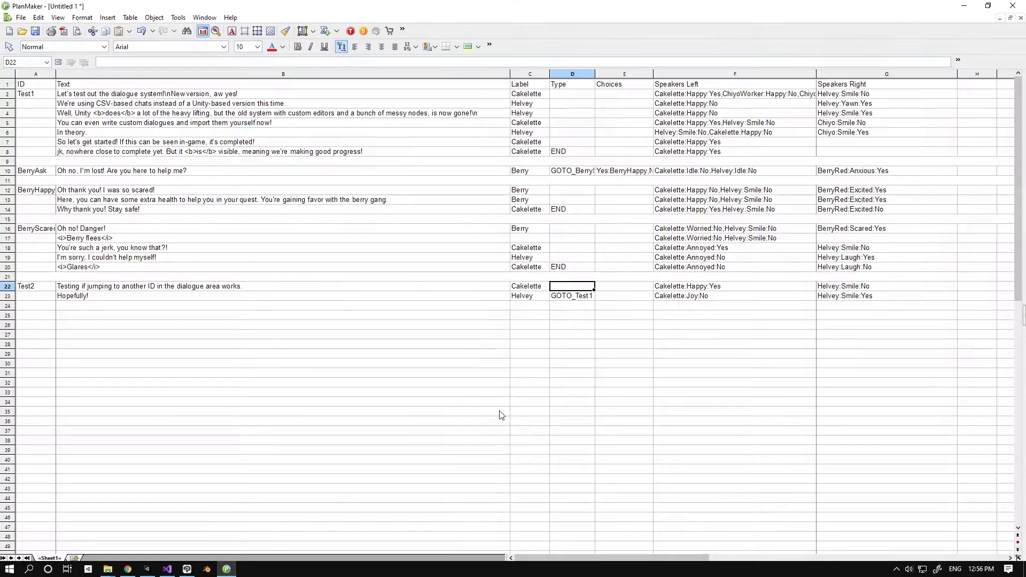
drag(675, 416, 221, 111)
click(308, 397)
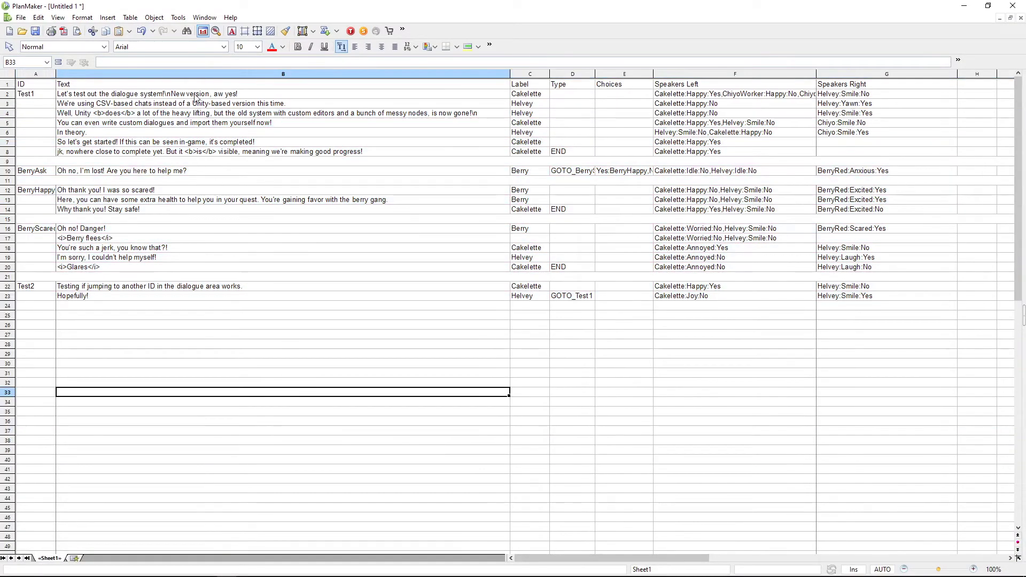
click(184, 94)
key(Down)
key(Down)
key(Down)
key(Down)
key(Down)
key(Down)
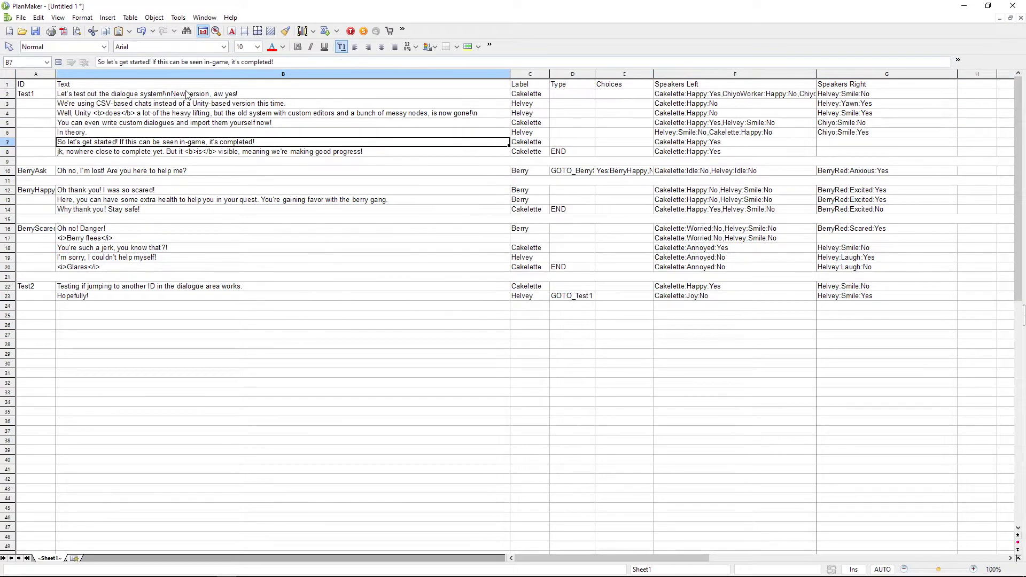
- Examine the Speakers Left and Speakers Right entries for the custom dialogues line in row 5
key(Right)
key(Up)
key(Up)
key(Up)
key(Right)
key(Right)
key(Right)
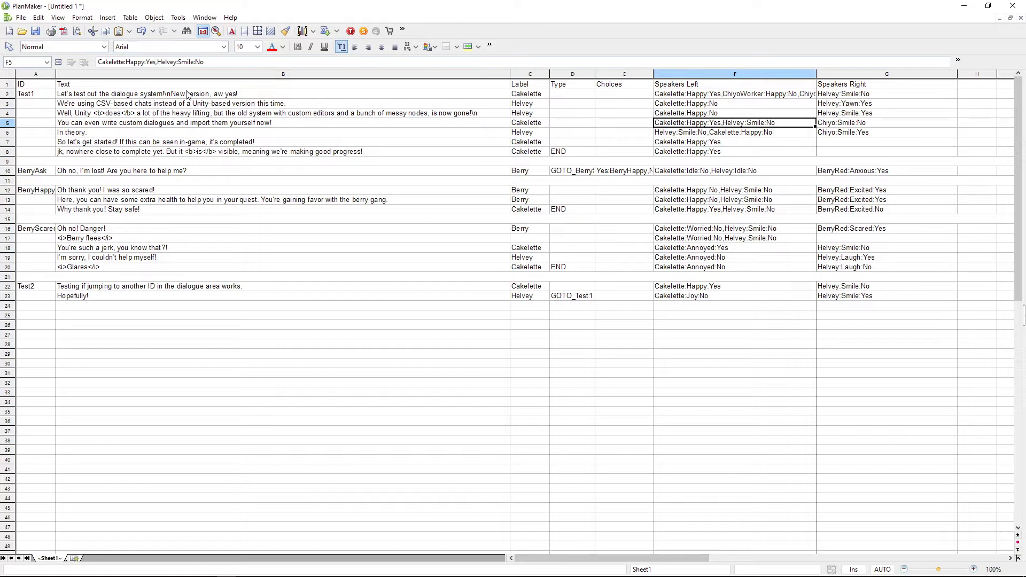
key(Right)
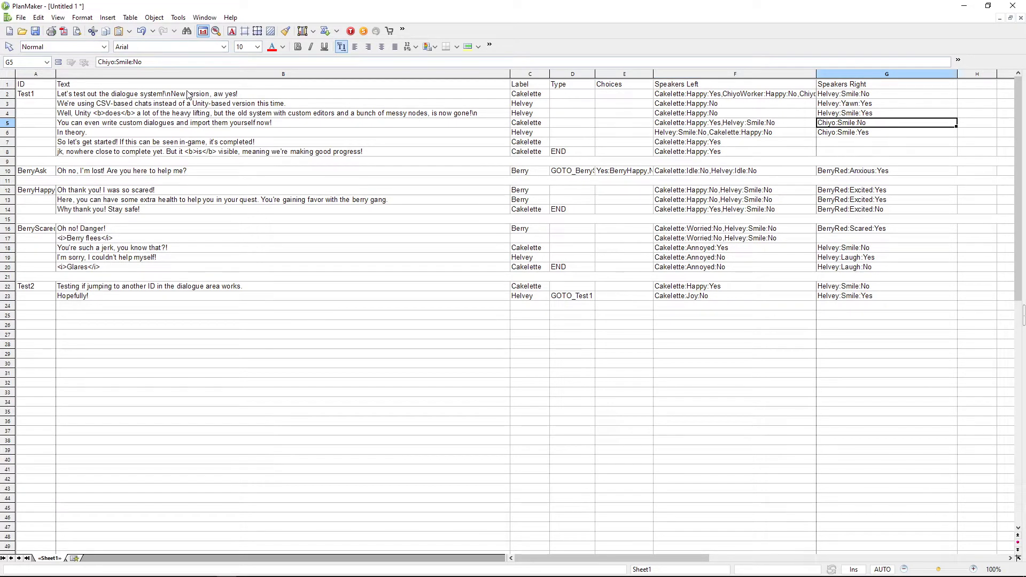
- Compare the Speakers Left and Speakers Right entries of the Test1 dialogue in rows 5 to 8
key(Left)
key(Right)
key(Down)
key(Down)
key(Left)
key(Down)
key(Right)
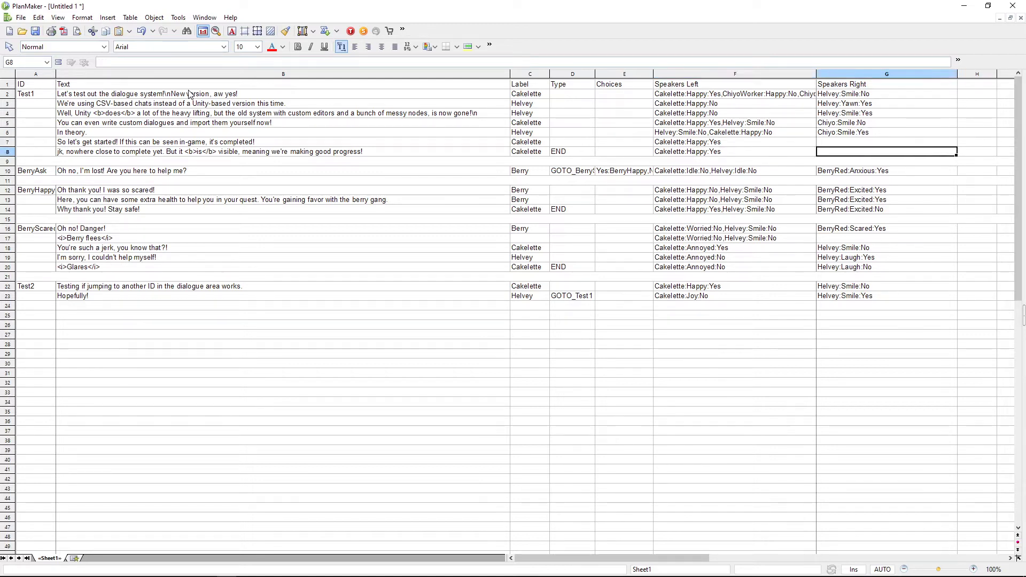
- Trace the last Test1 line in row 8 from its Speakers Left entry back through Type and Label to its Text
key(Up)
key(Left)
key(Down)
key(Left)
key(Left)
key(Left)
key(Left)
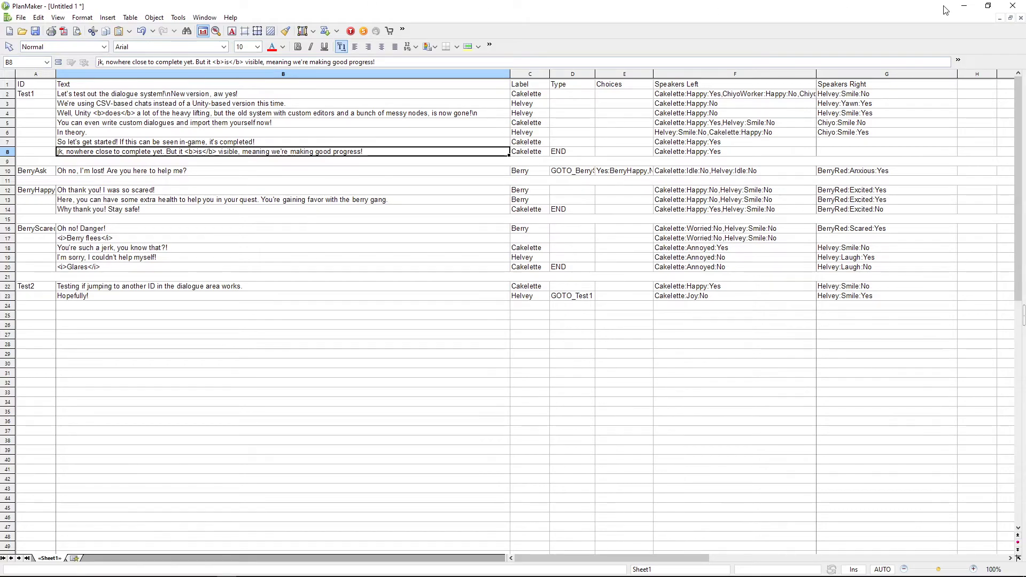
- Switch between Unity's Dialogue node graph and the PlanMaker spreadsheet to compare them, ending in Unity
click(965, 7)
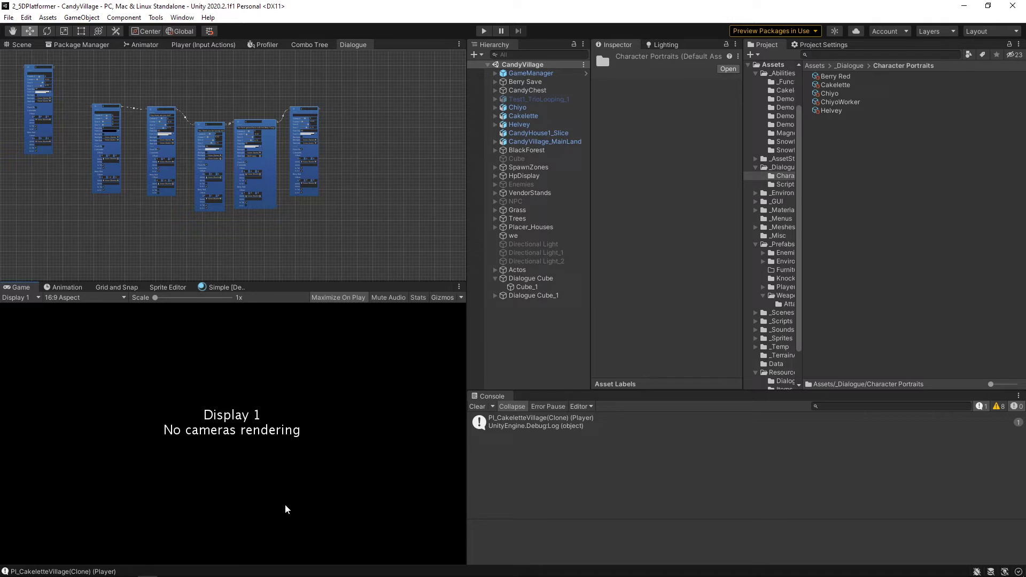
click(234, 564)
click(334, 333)
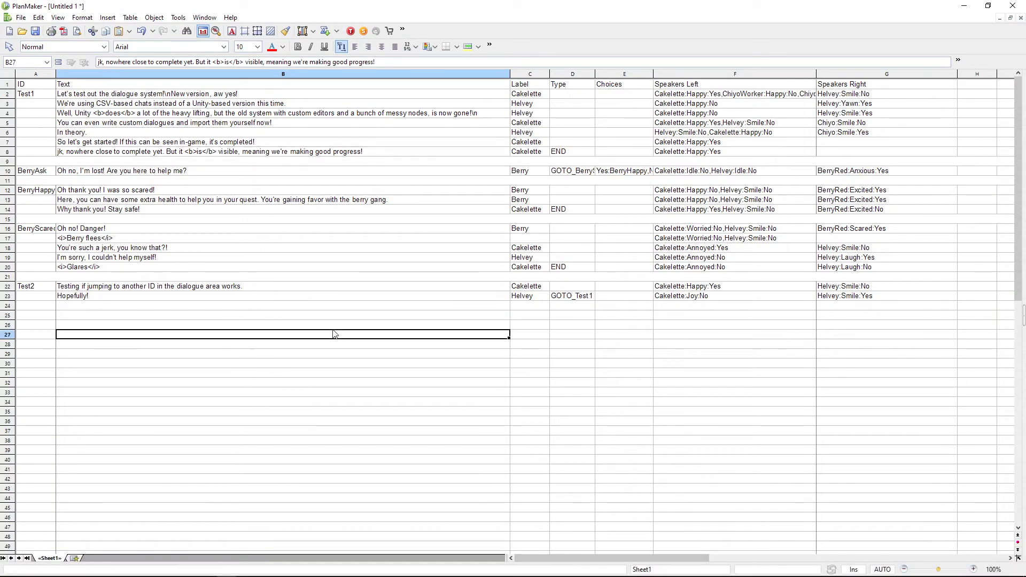
click(963, 6)
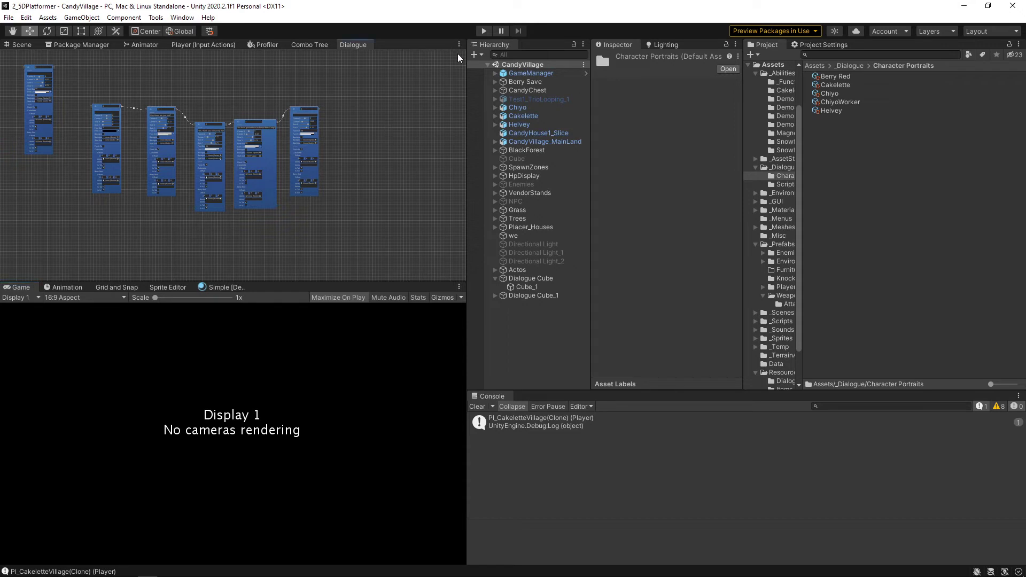
- Run the CandyVillage scene in play mode and start the lost berry's dialogue with the pause menu dismissed
click(481, 30)
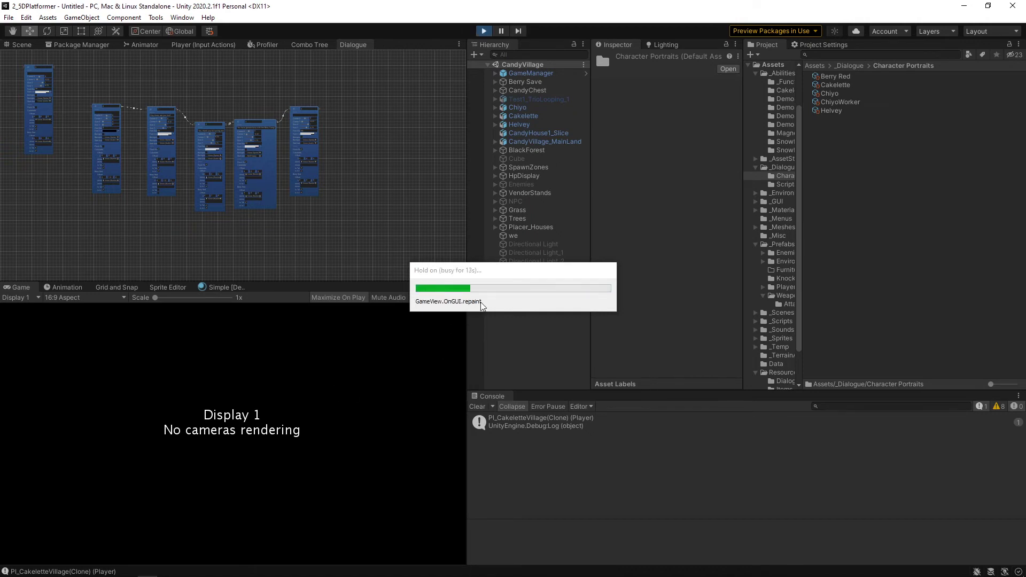
key(w)
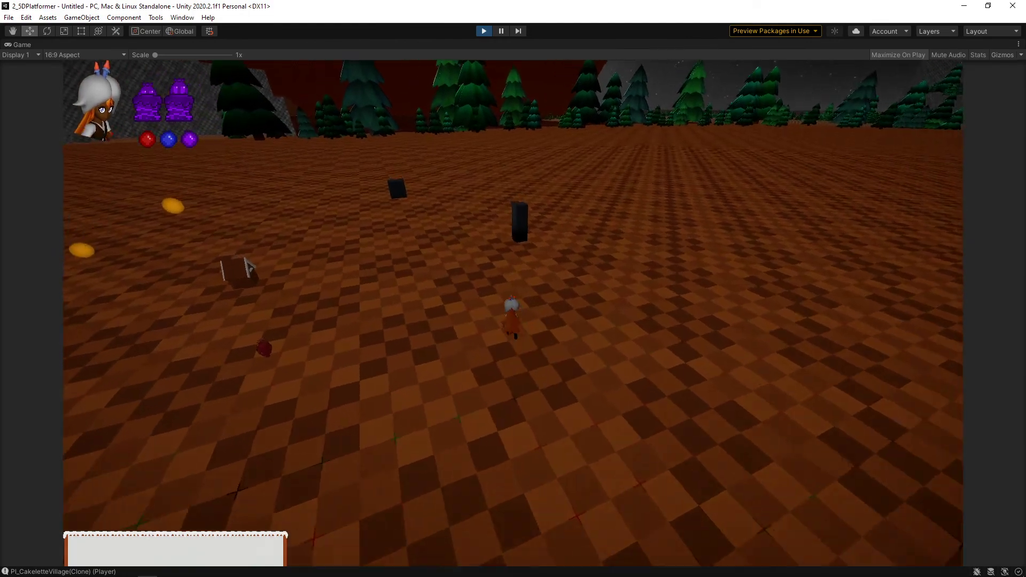
key(e)
key(Escape)
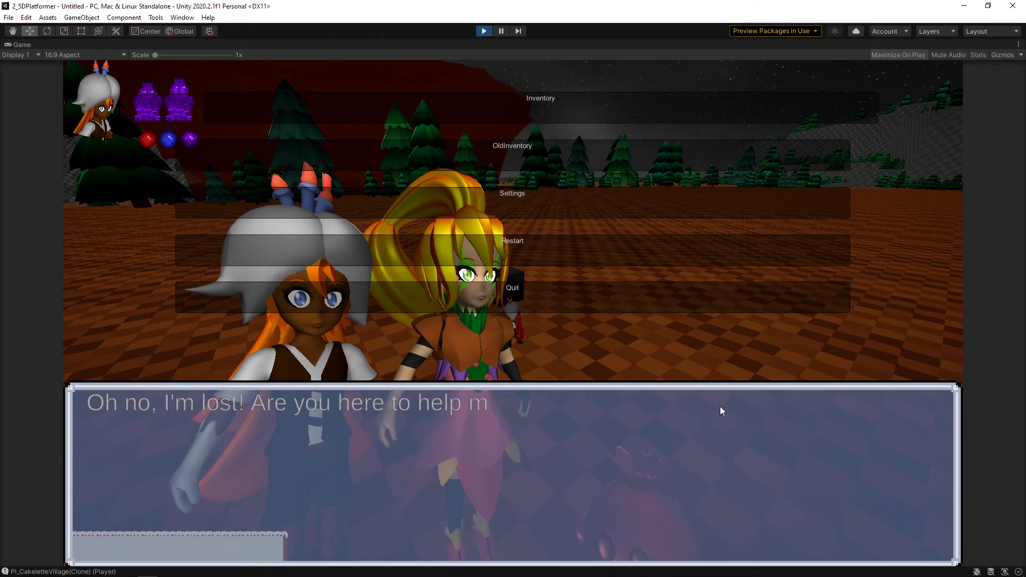
key(Escape)
- Follow the berry dialogue into its "Berry flees" branch and advance it to the end
click(523, 309)
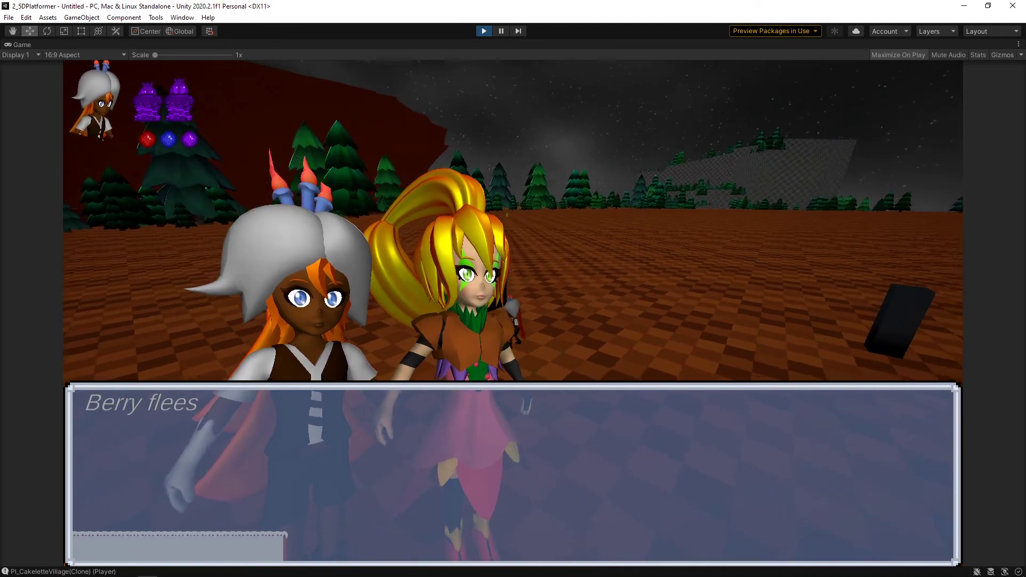
key(space)
key(space)
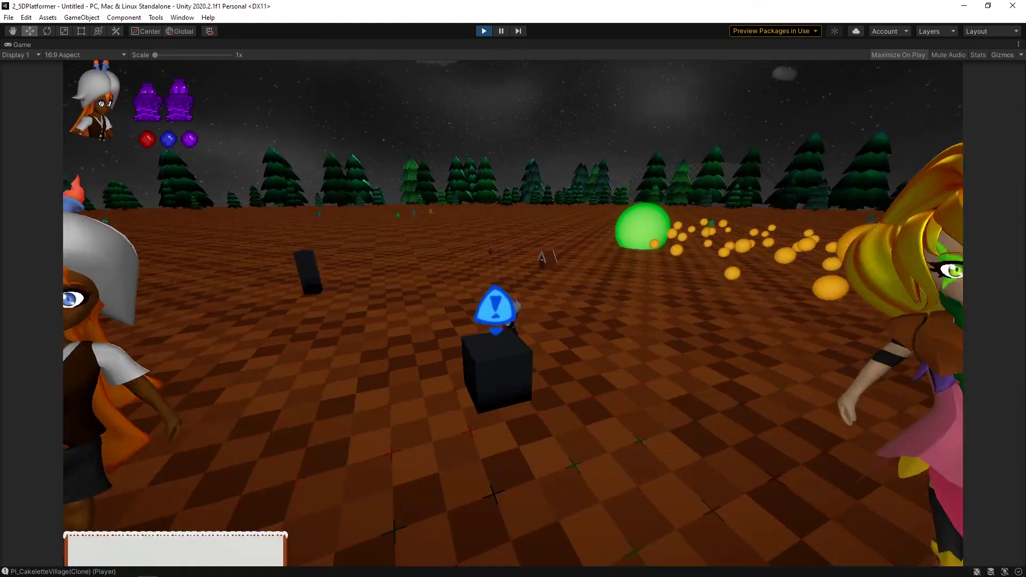
- Move the character to the brown chest and open it to collect its items
key(w)
key(space)
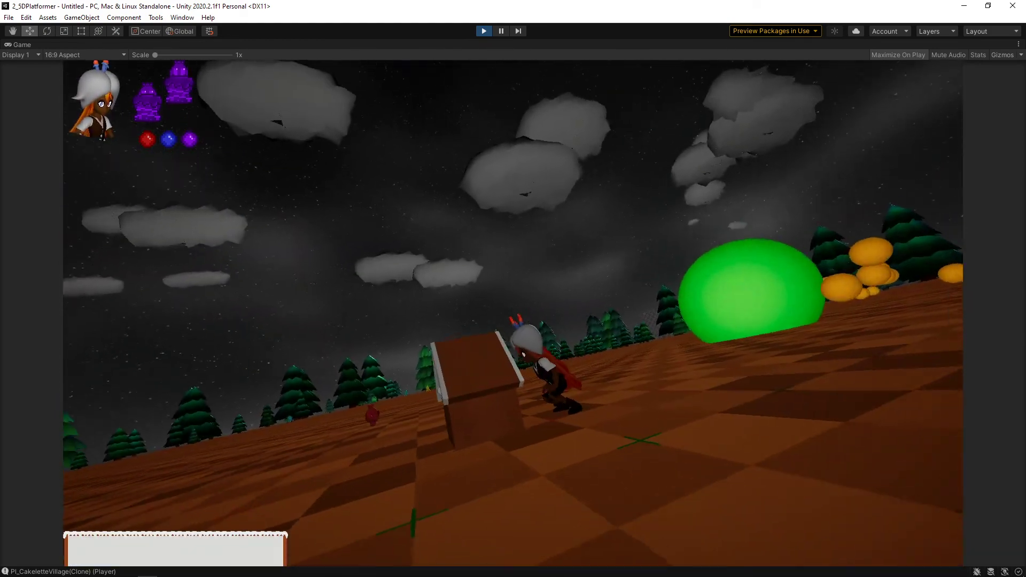
key(e)
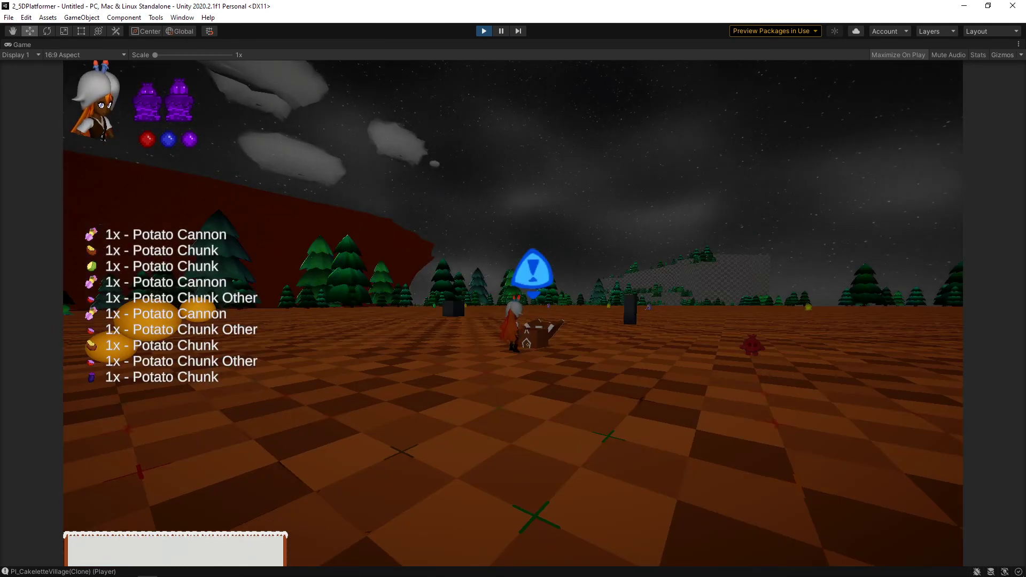
- Walk the character past the opened chest and stop the play session
key(w)
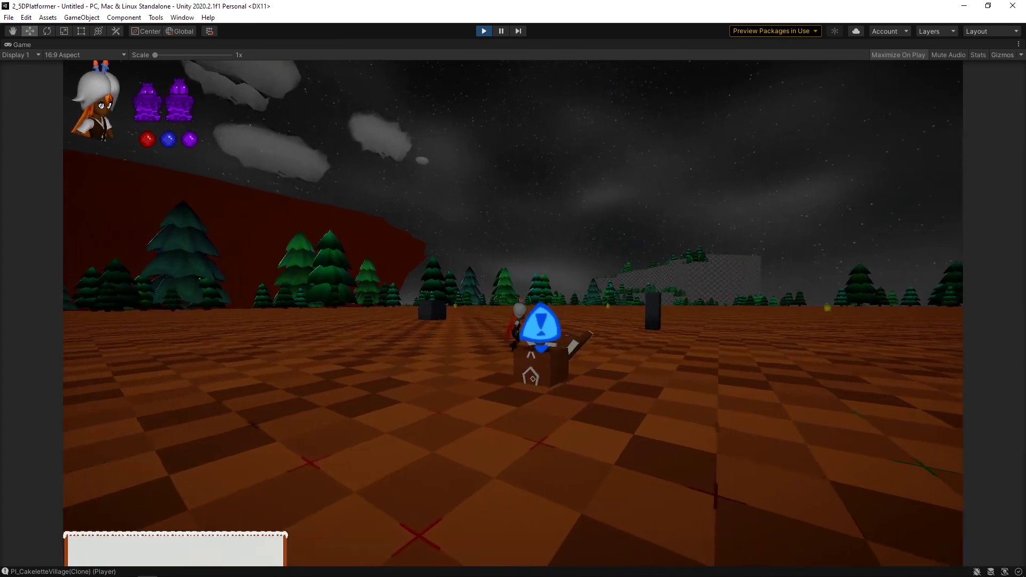
key(w)
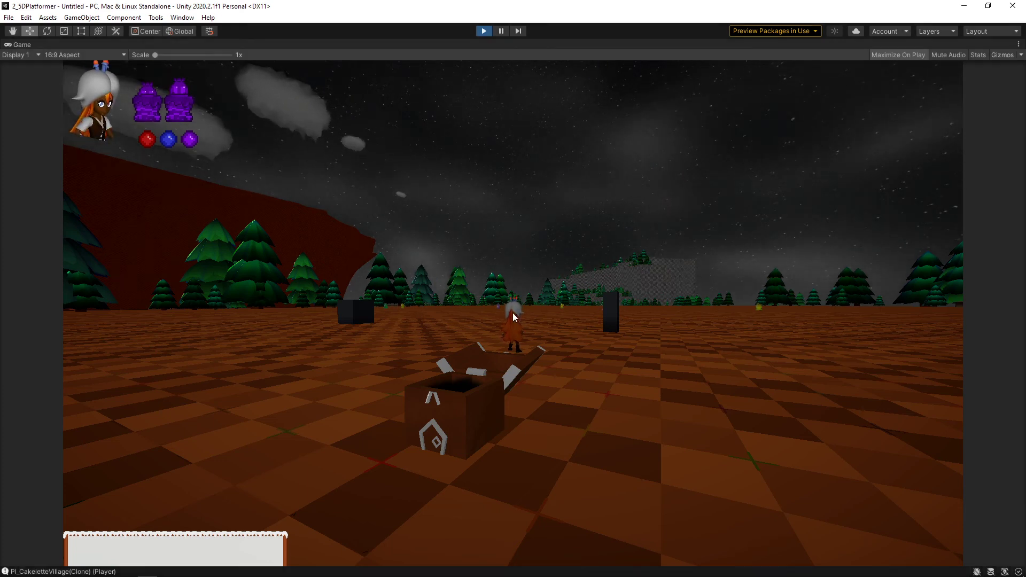
key(ctrl+p)
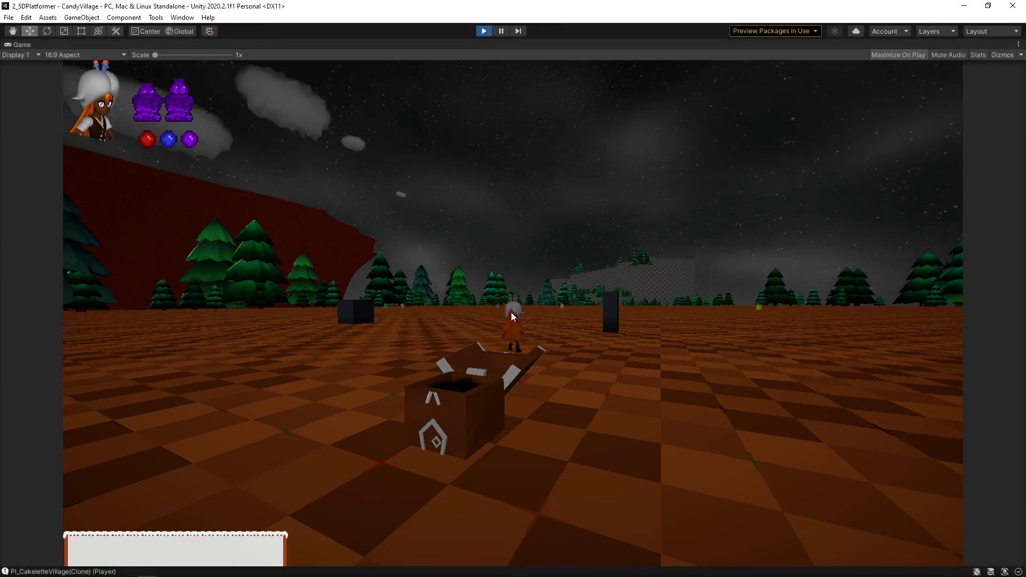